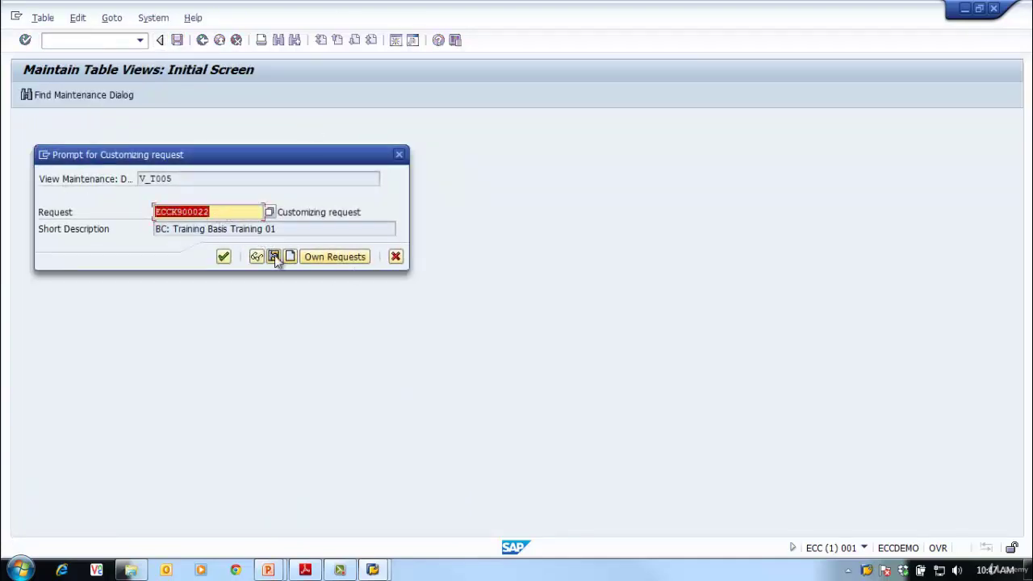
# - Create a customizing request described as "Basis: Customizing Country" and record the new country entry in it
pyautogui.click(288, 257)
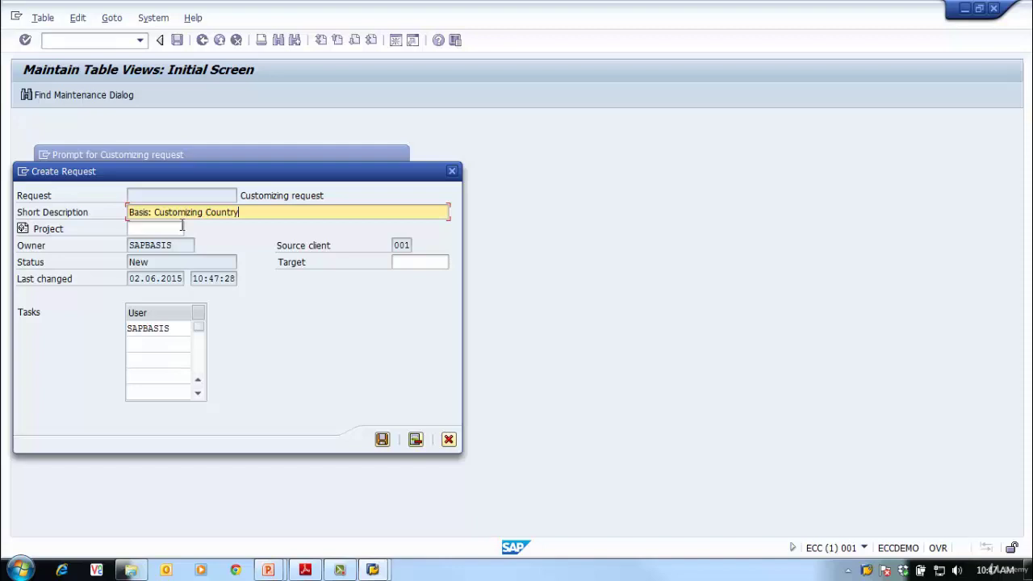
pyautogui.press('Return')
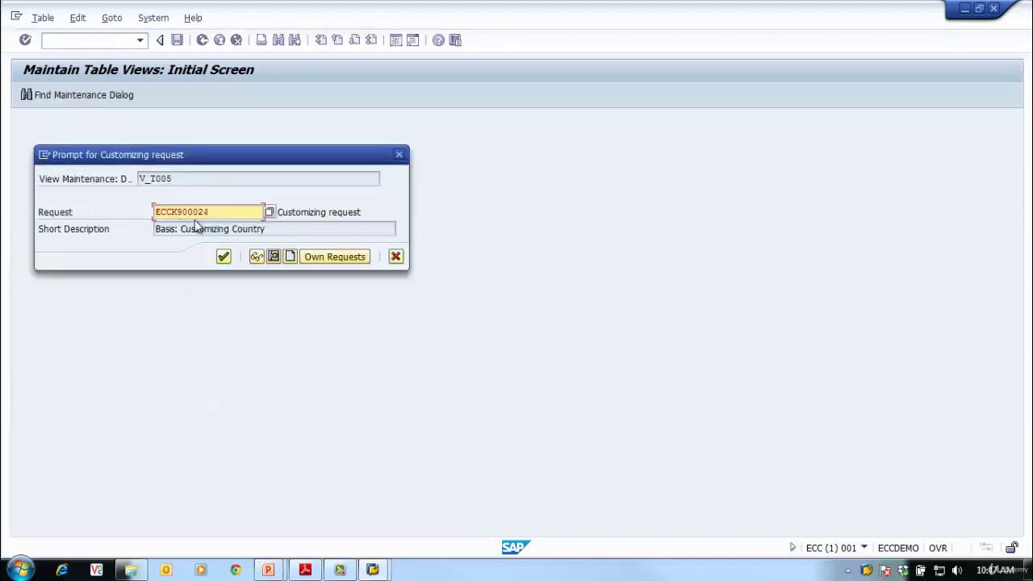
pyautogui.click(224, 258)
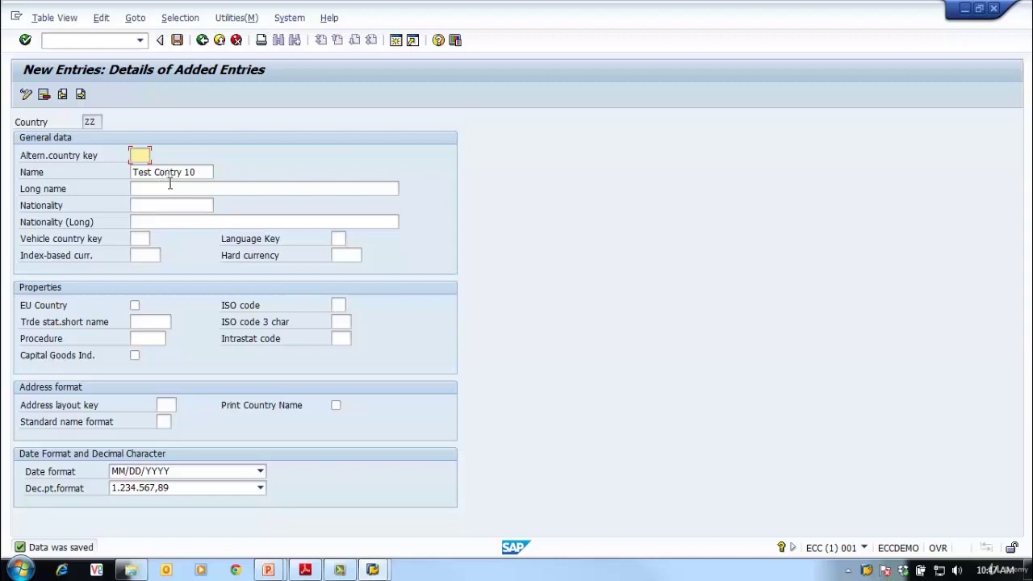
# - Leave the country customizing back to SAP Easy Access and start transaction se01
pyautogui.click(201, 40)
pyautogui.click(202, 39)
pyautogui.click(202, 39)
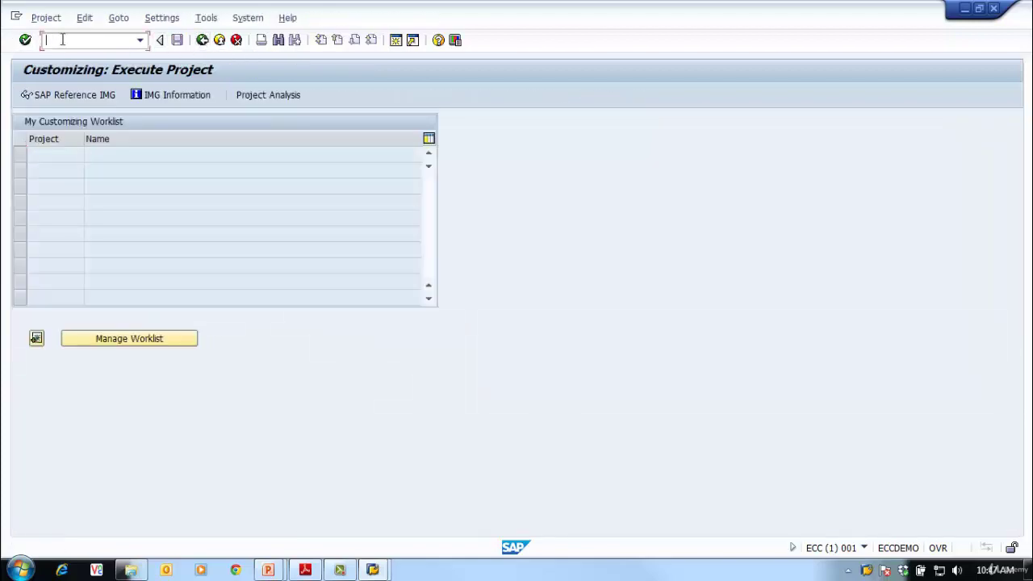
pyautogui.click(202, 40)
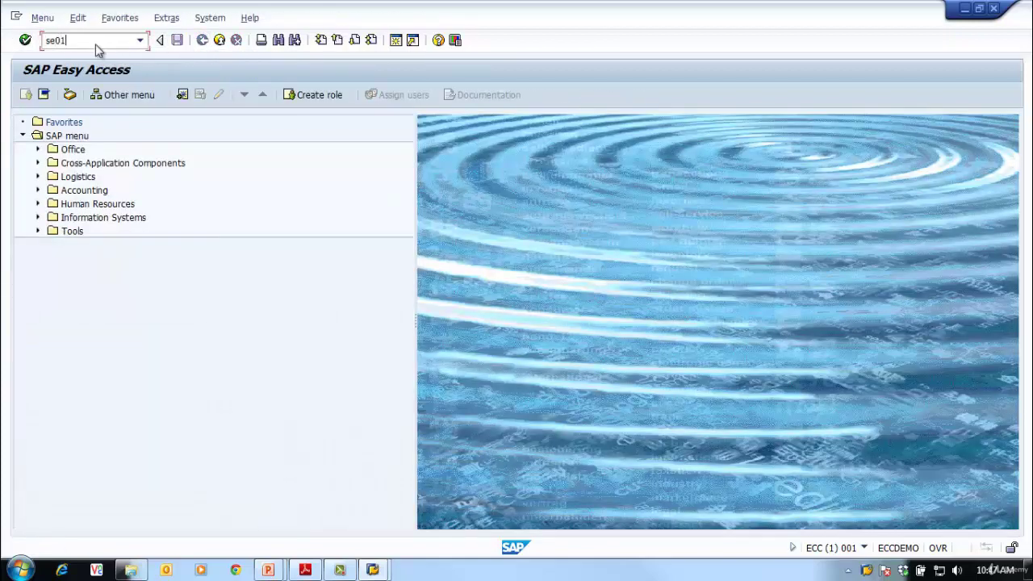
pyautogui.click(95, 44)
pyautogui.write('se01')
pyautogui.press('Return')
# - Display request ECCK900024 and expand its customizing task down to the tables under view V_T005
pyautogui.click(177, 226)
pyautogui.click(83, 223)
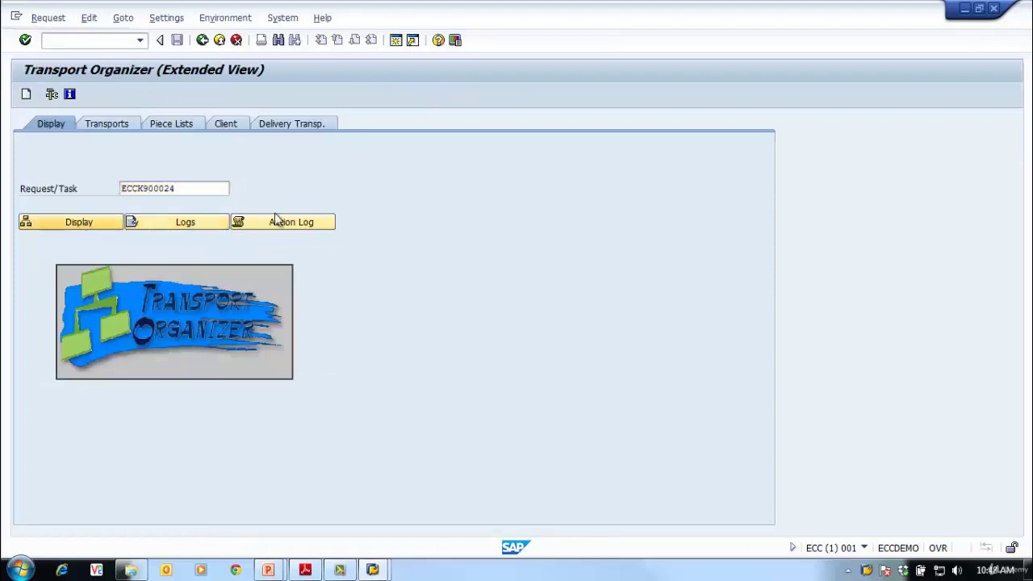
pyautogui.click(130, 254)
pyautogui.click(150, 279)
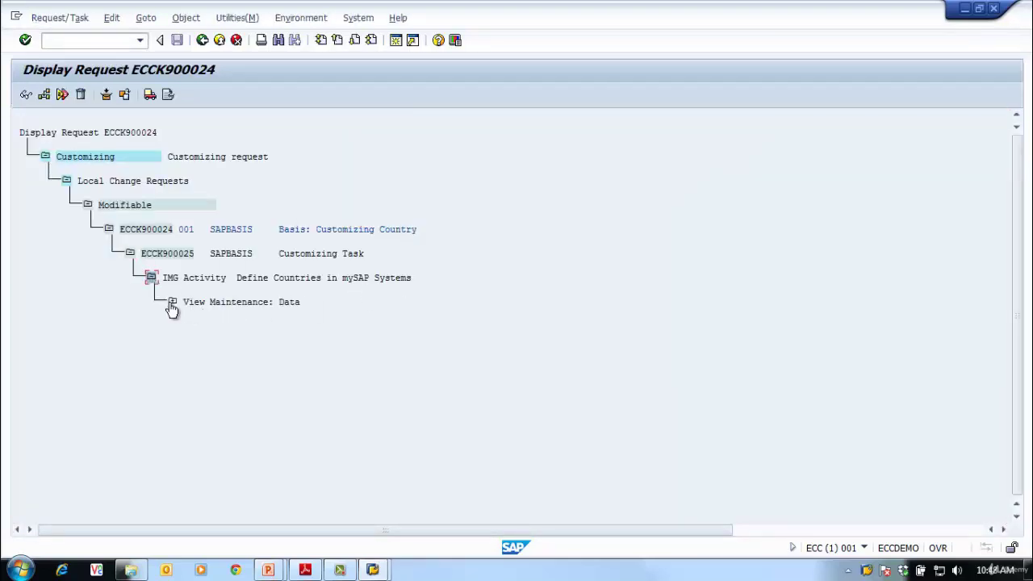
pyautogui.click(172, 303)
pyautogui.click(195, 326)
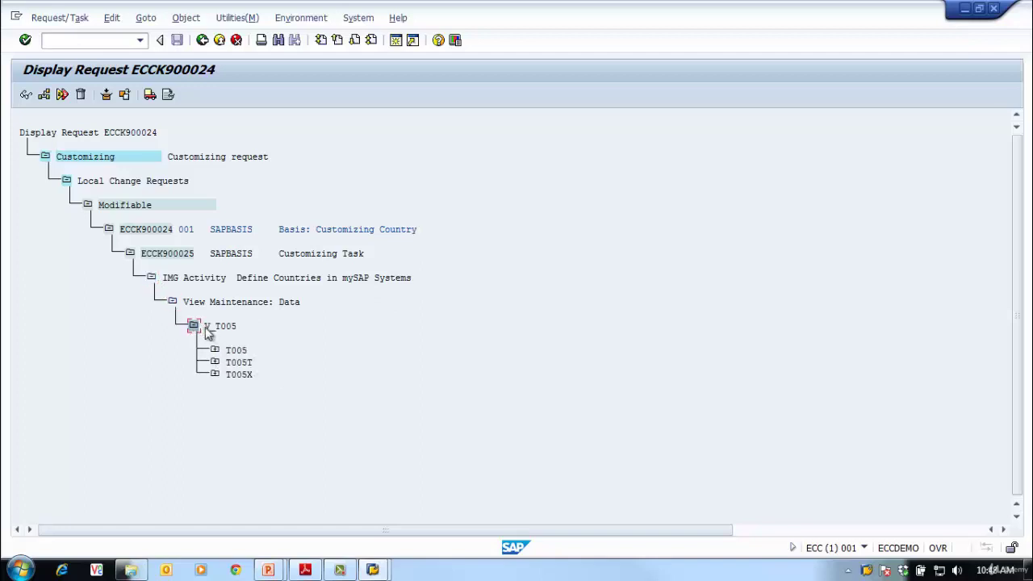
# - Copy the view name V_T005 from the request and display its contents with the Data Browser in a second session
pyautogui.click(216, 332)
pyautogui.hotkey('ctrl', 'y')
pyautogui.moveTo(203, 319); pyautogui.dragTo(235, 332)
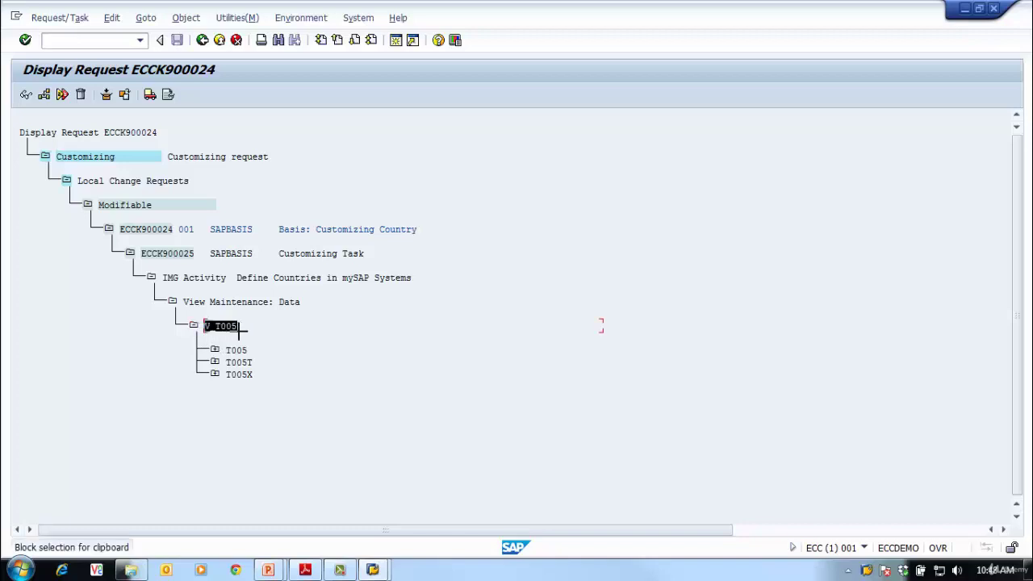
pyautogui.hotkey('ctrl', 'c')
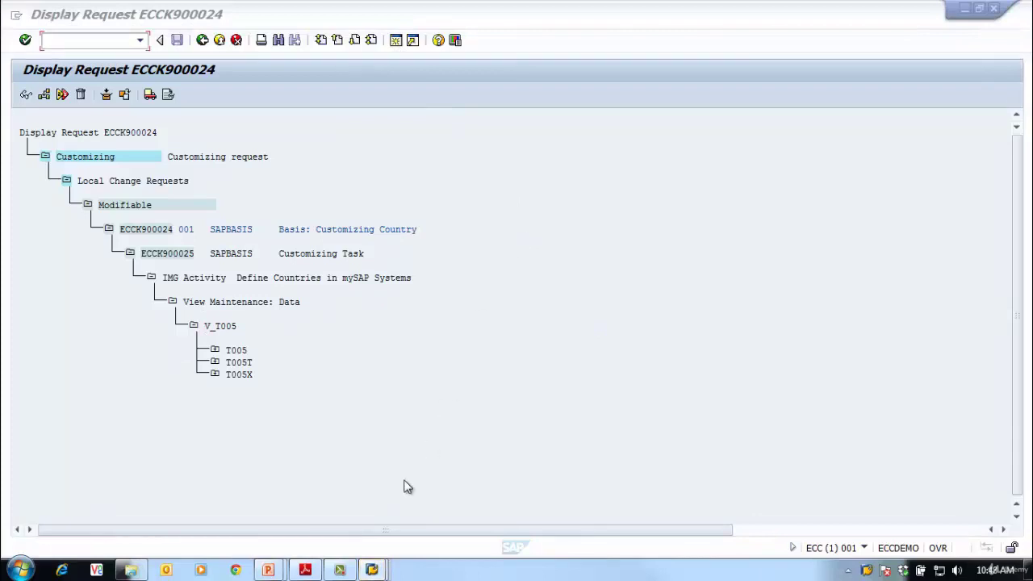
pyautogui.moveTo(377, 568)
pyautogui.click(608, 447)
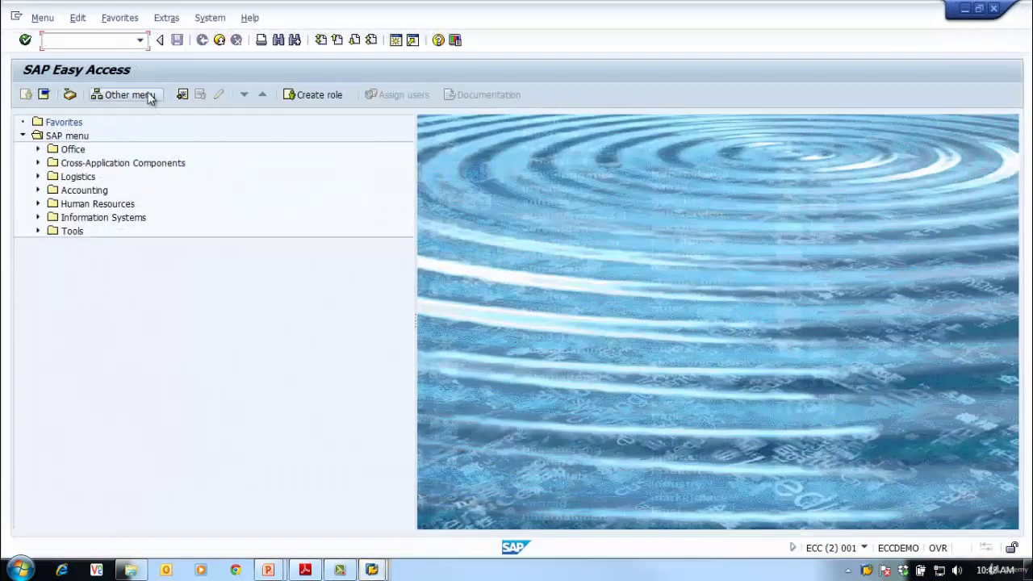
pyautogui.press('Return')
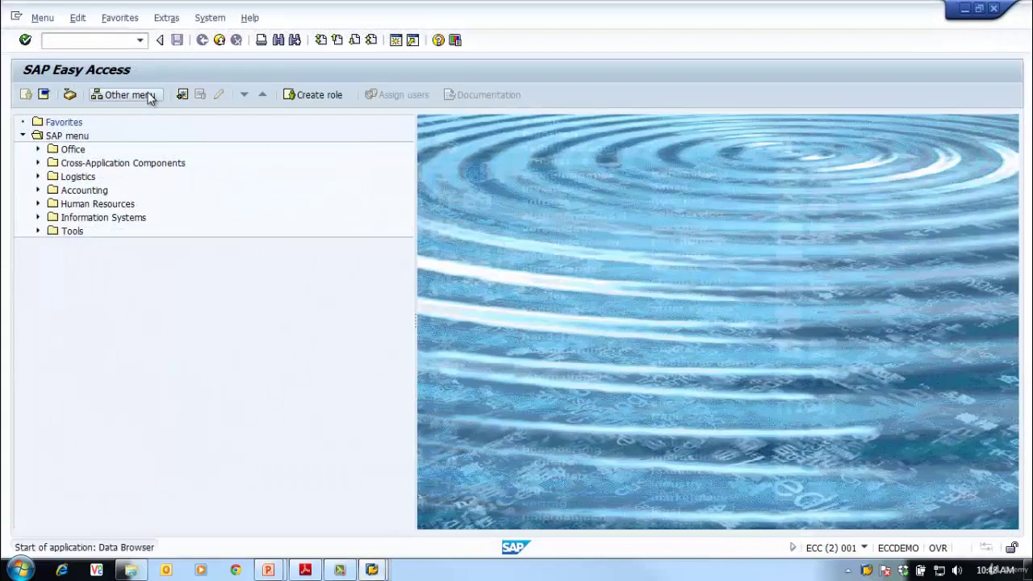
pyautogui.hotkey('ctrl', 'v')
pyautogui.click(25, 95)
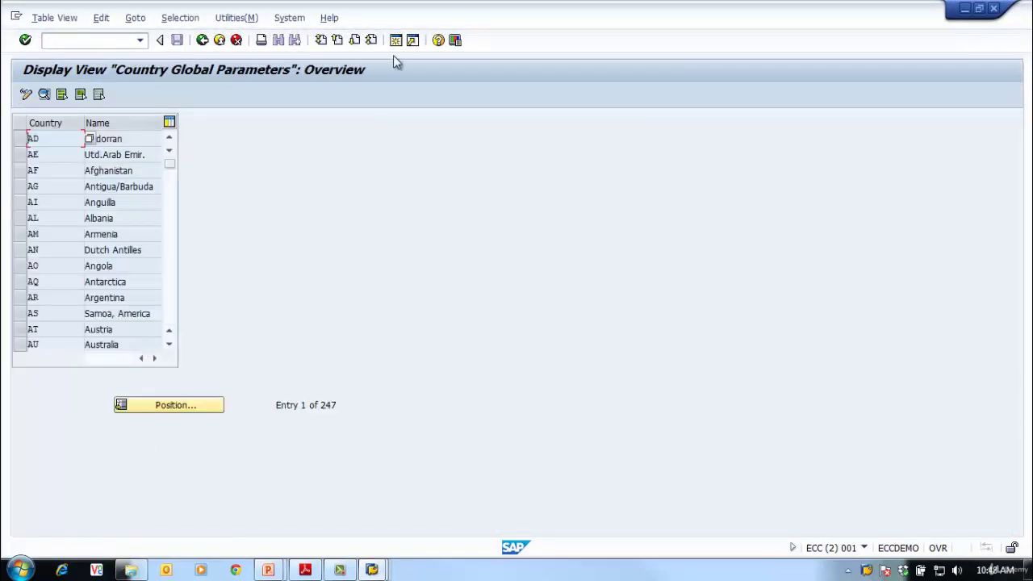
# - Restore the Data Browser session to a smaller window and place it beside the request display
pyautogui.doubleClick(464, 18)
pyautogui.moveTo(514, 27); pyautogui.dragTo(705, 26)
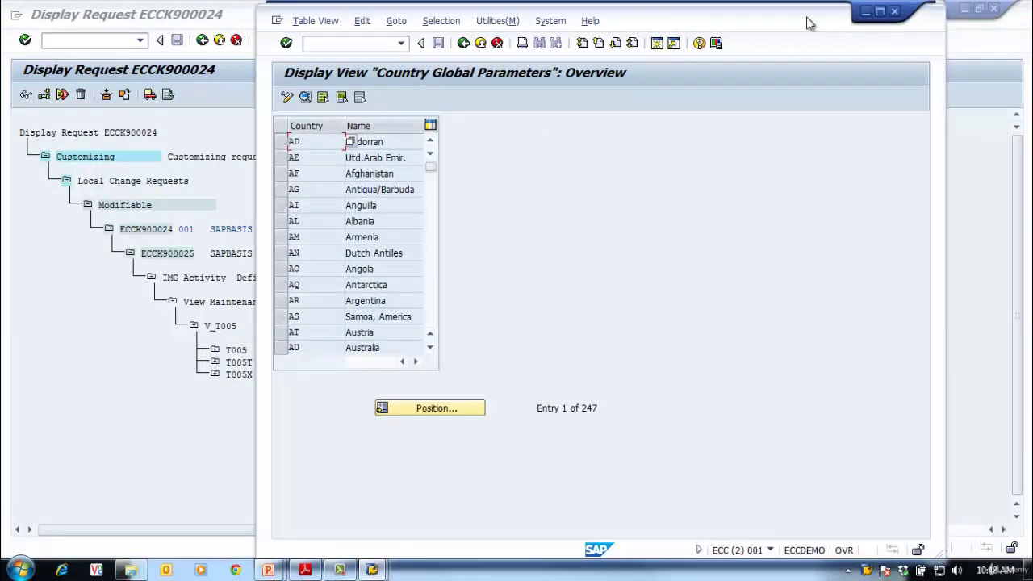
pyautogui.moveTo(725, 25); pyautogui.dragTo(788, 22)
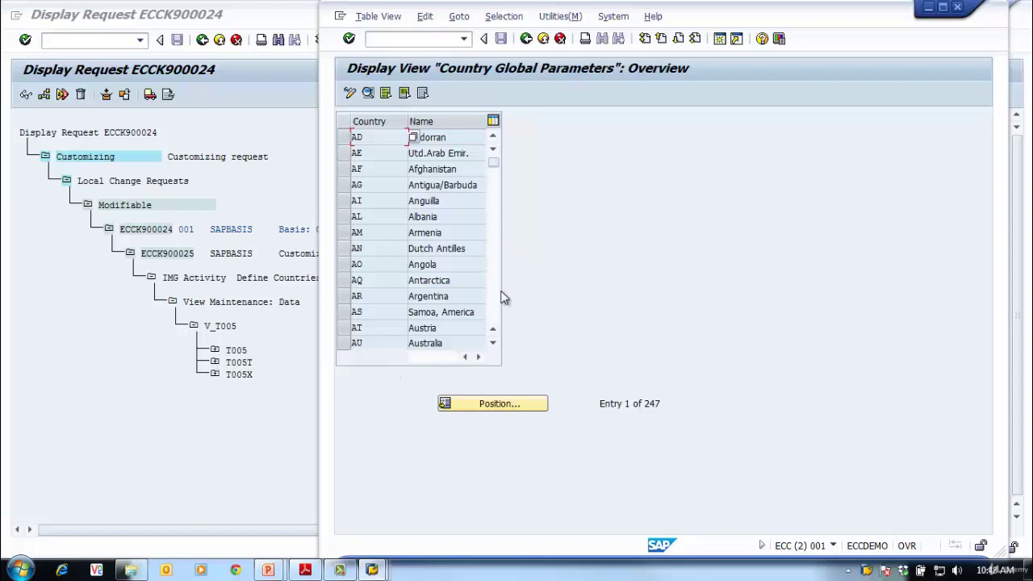
# - Examine the last entry of the Country Global Parameters view, then return to the Data Browser's initial screen
pyautogui.scroll(-2, 500, 296)
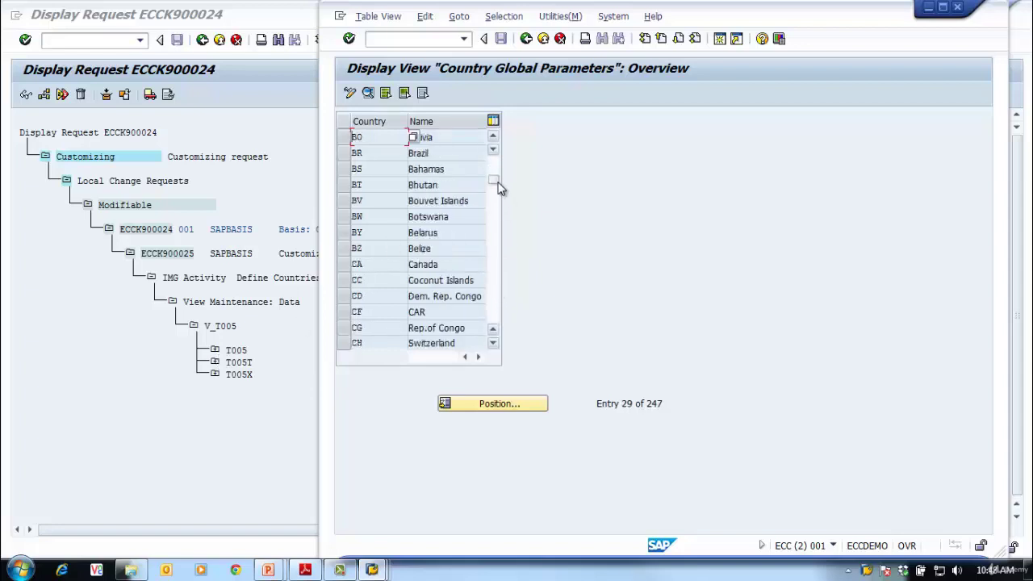
pyautogui.hotkey('ctrl', 'pagedown')
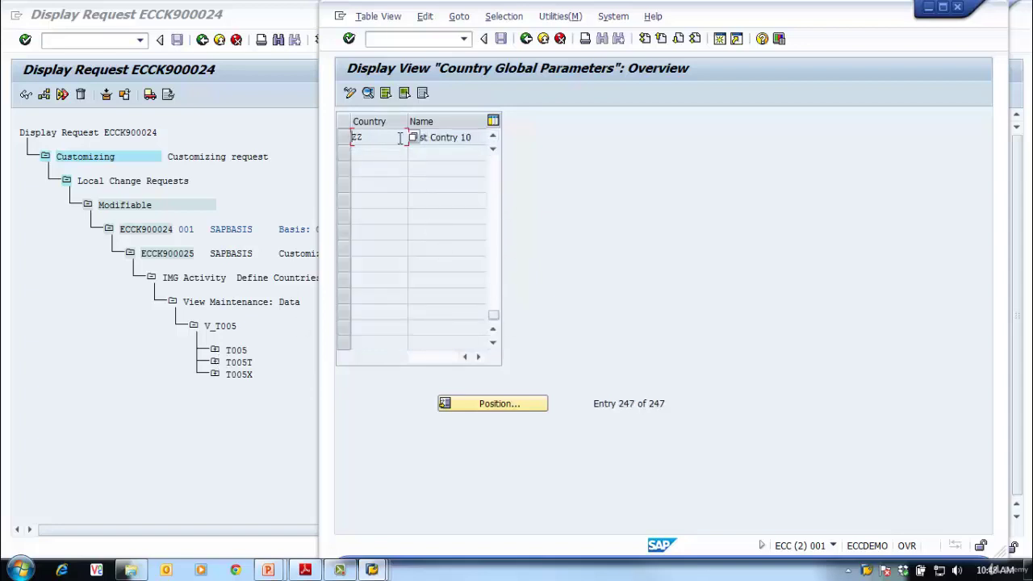
pyautogui.click(526, 39)
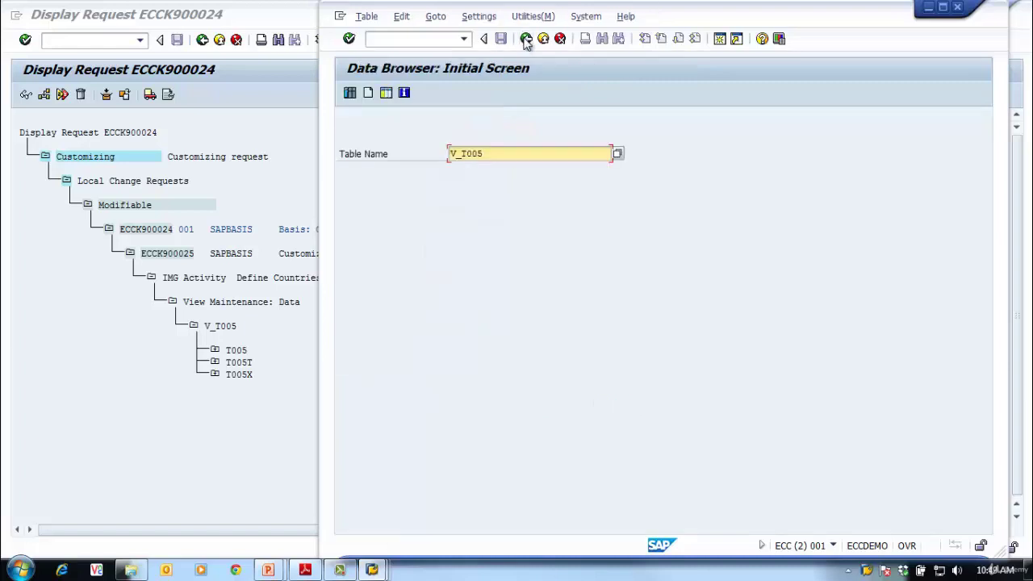
# - Expand table T005 in the request, copy its name and open that table in the Data Browser session
pyautogui.click(215, 352)
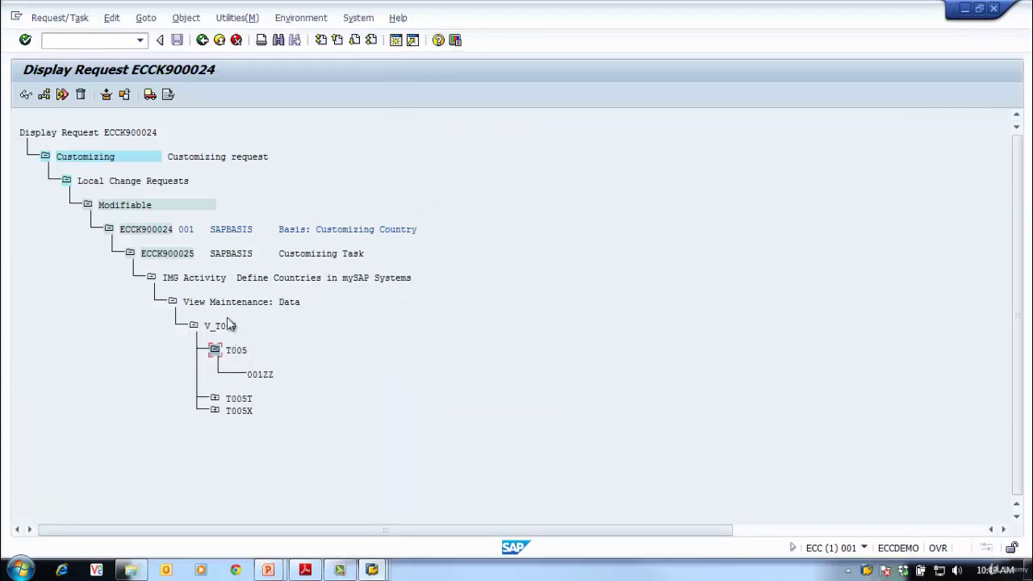
pyautogui.hotkey('ctrl', 'y')
pyautogui.moveTo(226, 345); pyautogui.dragTo(248, 355)
pyautogui.hotkey('ctrl', 'c')
pyautogui.moveTo(371, 570)
pyautogui.click(515, 502)
pyautogui.moveTo(495, 159); pyautogui.dragTo(438, 152)
pyautogui.hotkey('ctrl', 'v')
pyautogui.click(350, 95)
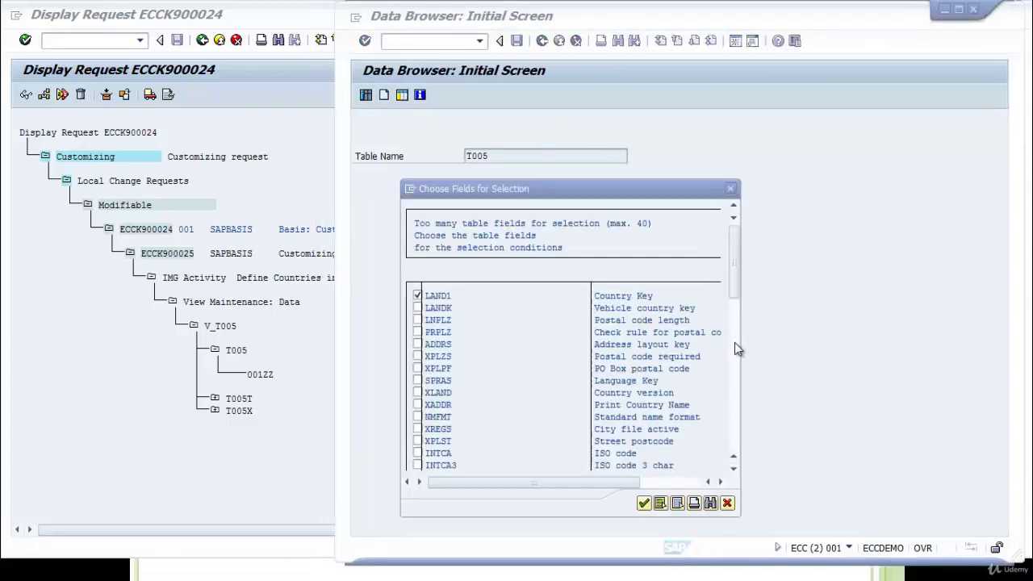
# - Add LANDK to the selection fields, display the T005 entries with LAND1 ZZ, and return to the initial screen
pyautogui.click(418, 309)
pyautogui.click(644, 503)
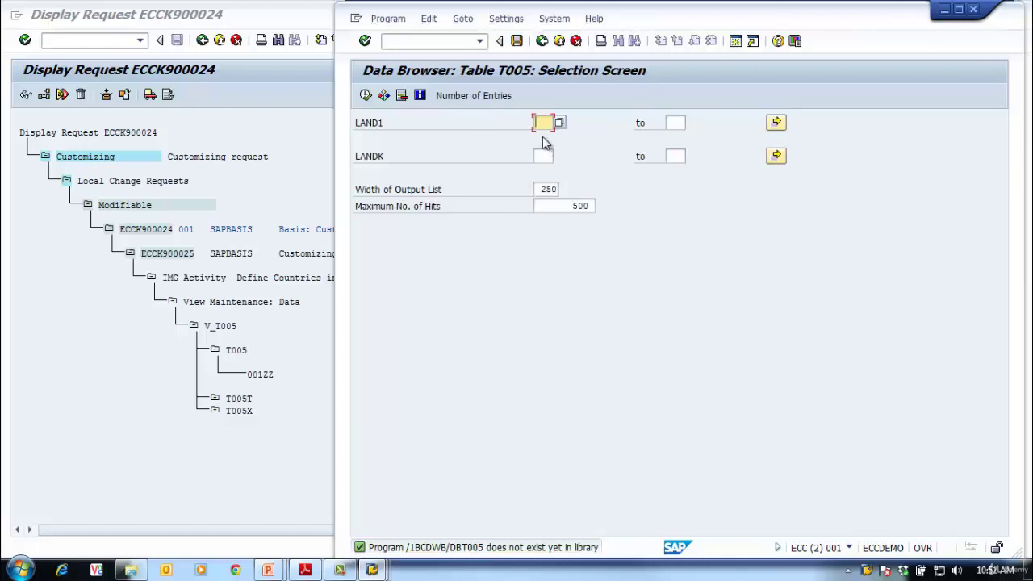
pyautogui.click(366, 95)
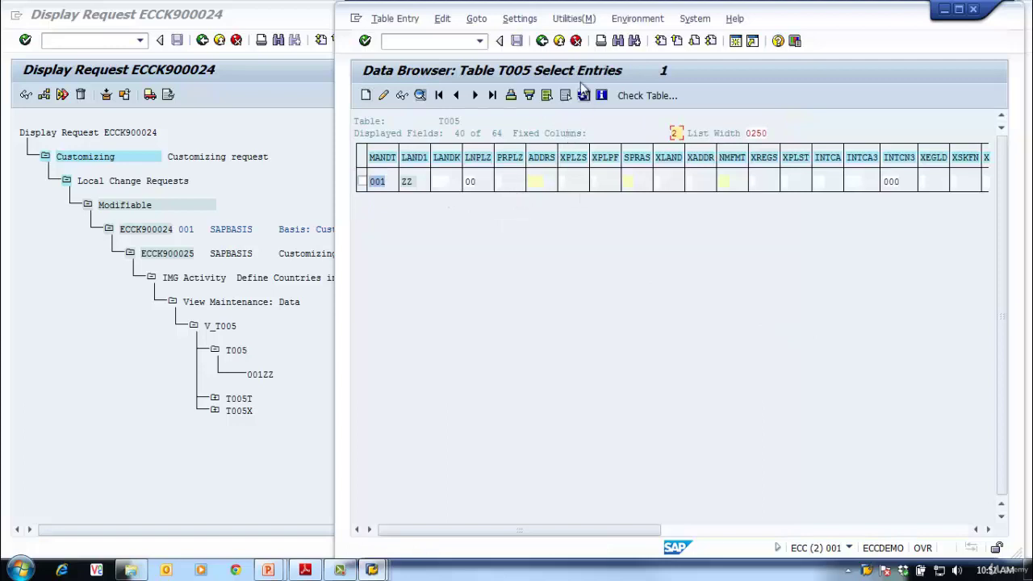
pyautogui.click(545, 40)
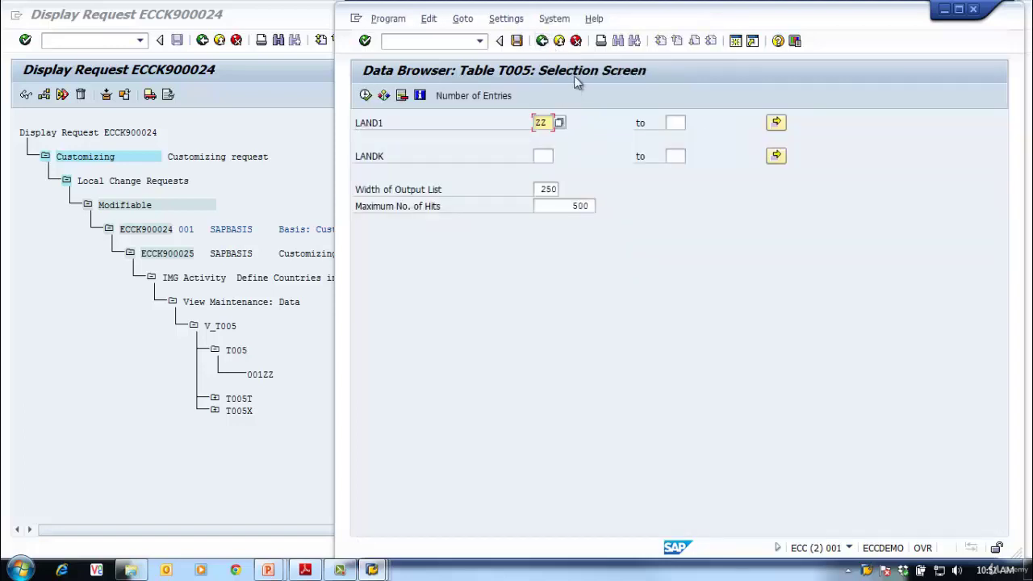
pyautogui.click(542, 40)
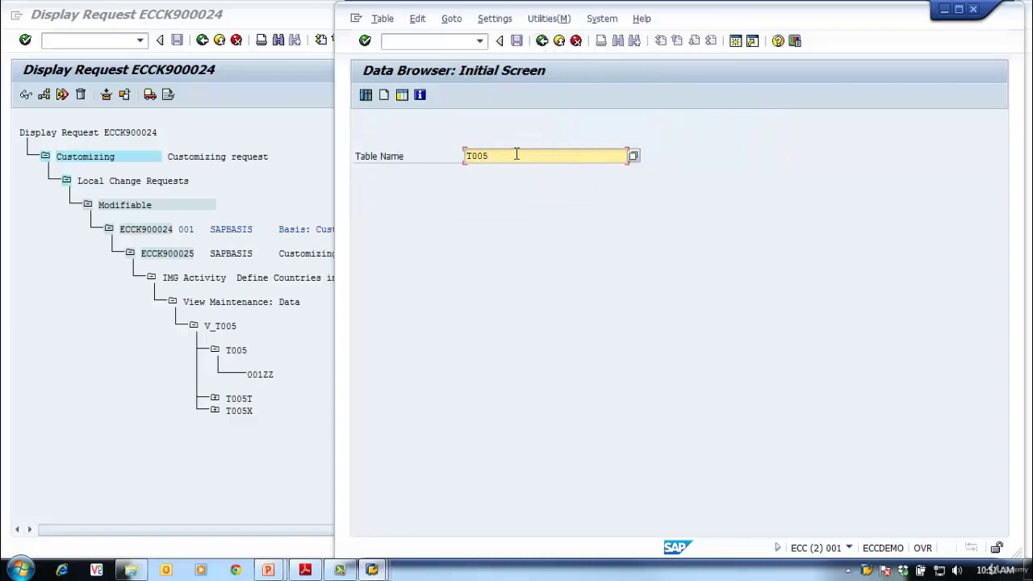
# - Display the entries of table T005T with LAND1 set to ZZ, then go back to the selection screen
pyautogui.click(366, 95)
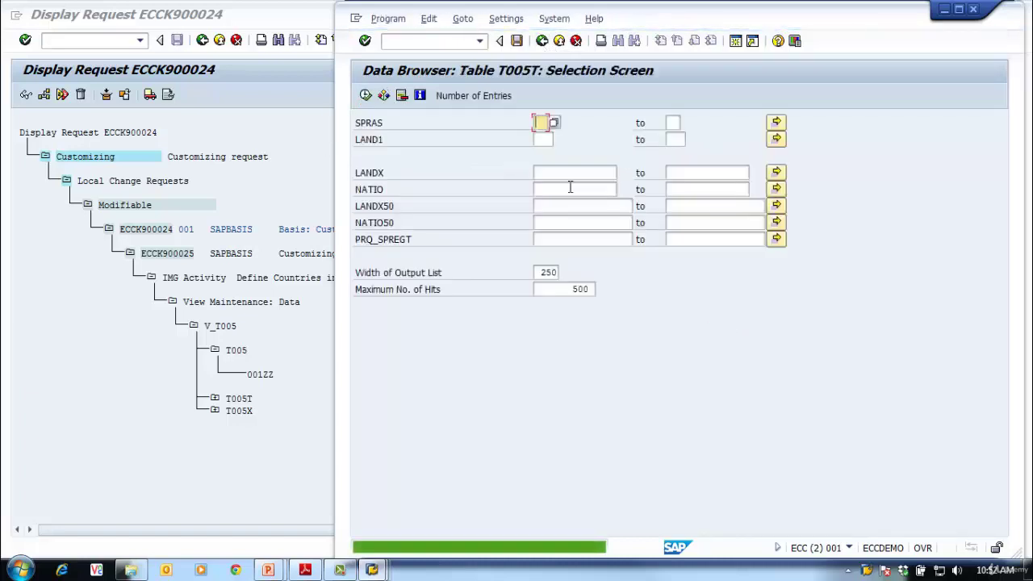
pyautogui.click(538, 139)
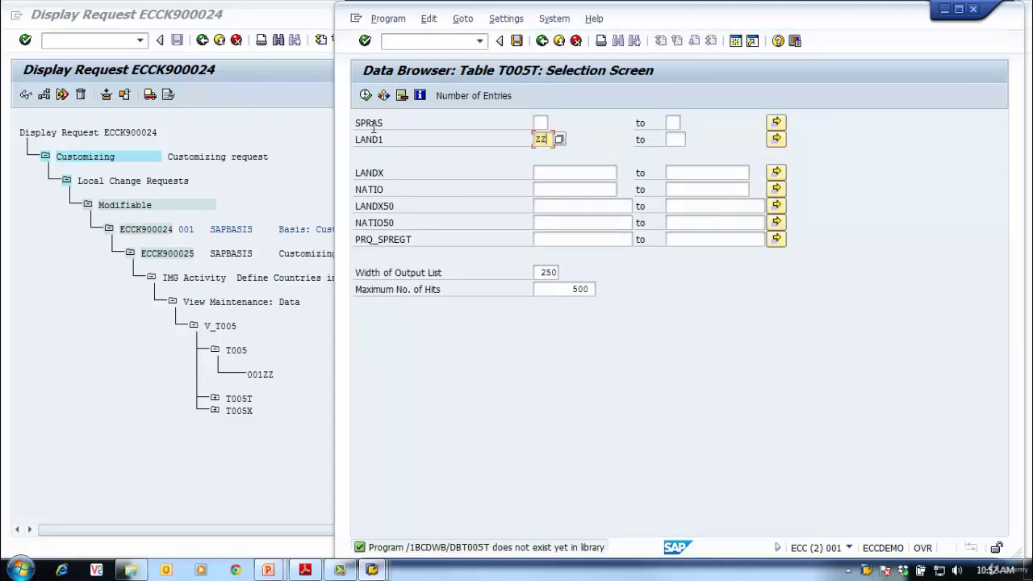
pyautogui.click(365, 96)
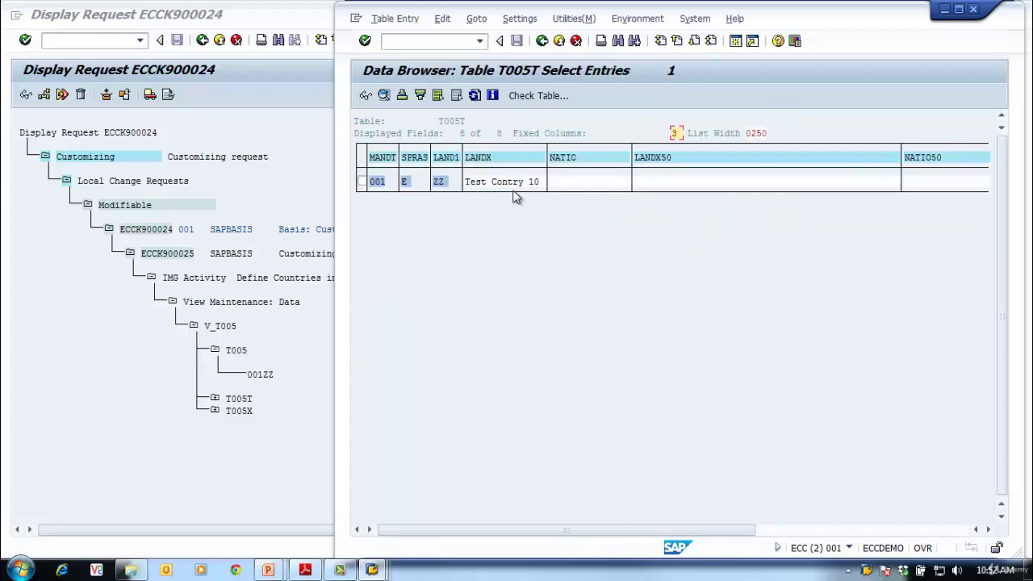
pyautogui.click(542, 40)
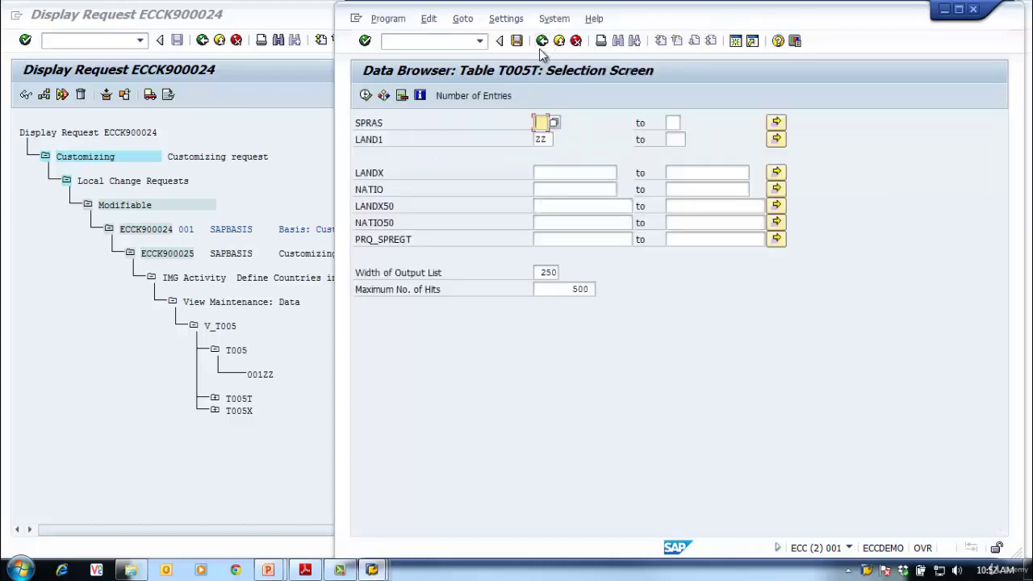
# - Open table T005X in the Data Browser and display its entries with LAND set to ZZ
pyautogui.click(540, 42)
pyautogui.press('BackSpace')
pyautogui.write('X')
pyautogui.click(366, 95)
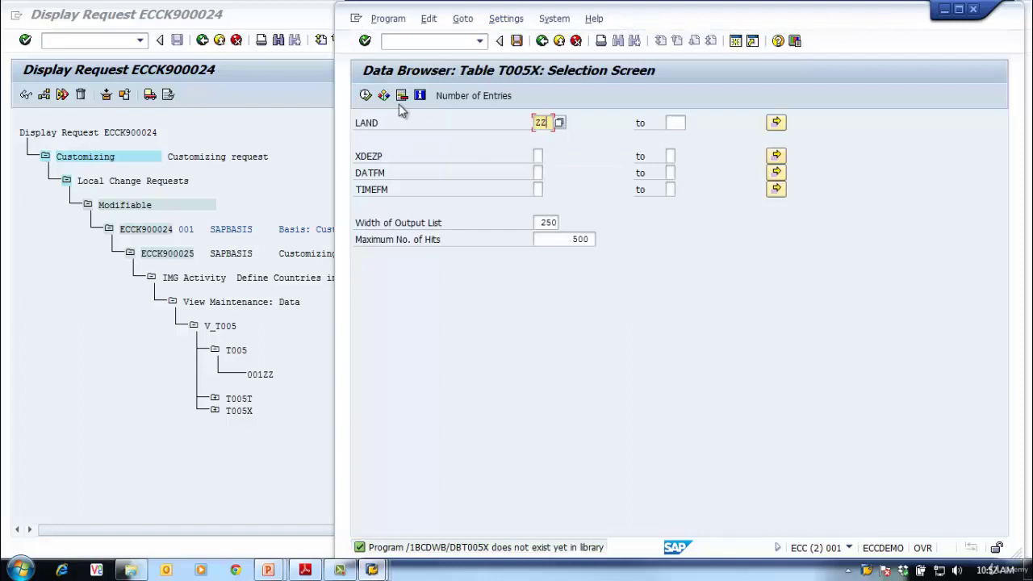
pyautogui.click(366, 94)
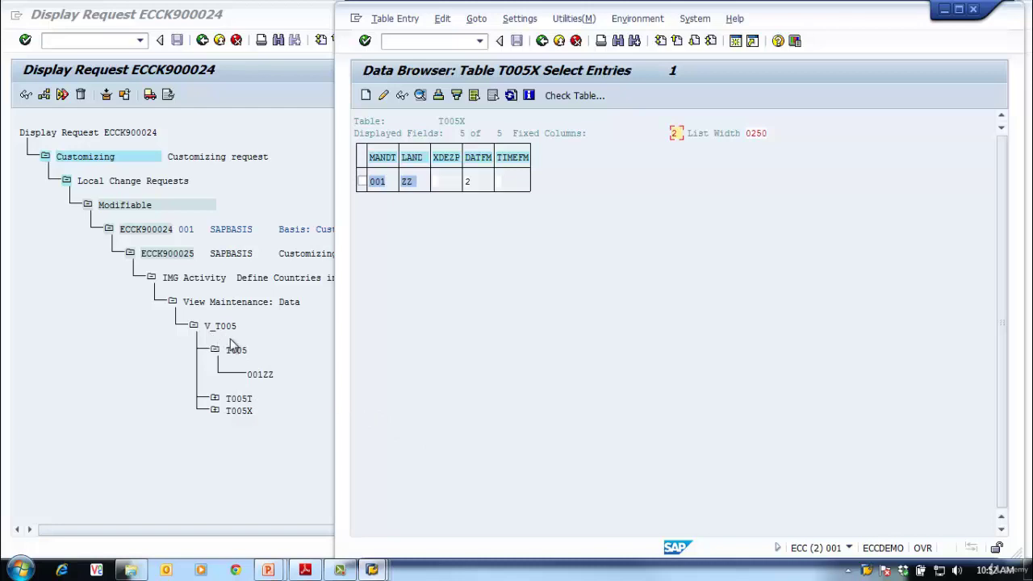
# - Leave the T005X results and return the second session to SAP Easy Access
pyautogui.click(543, 41)
pyautogui.click(542, 41)
pyautogui.click(543, 41)
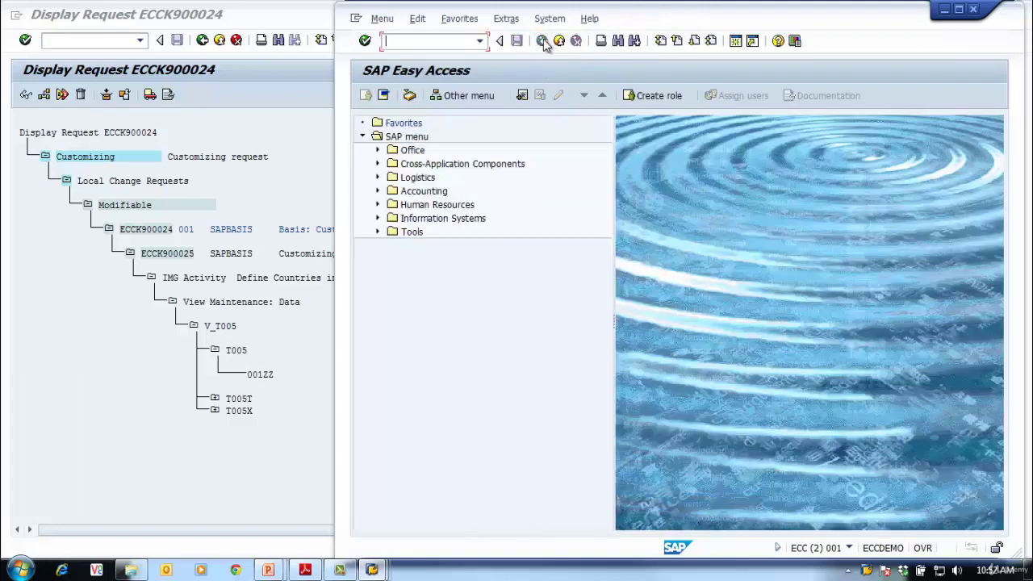